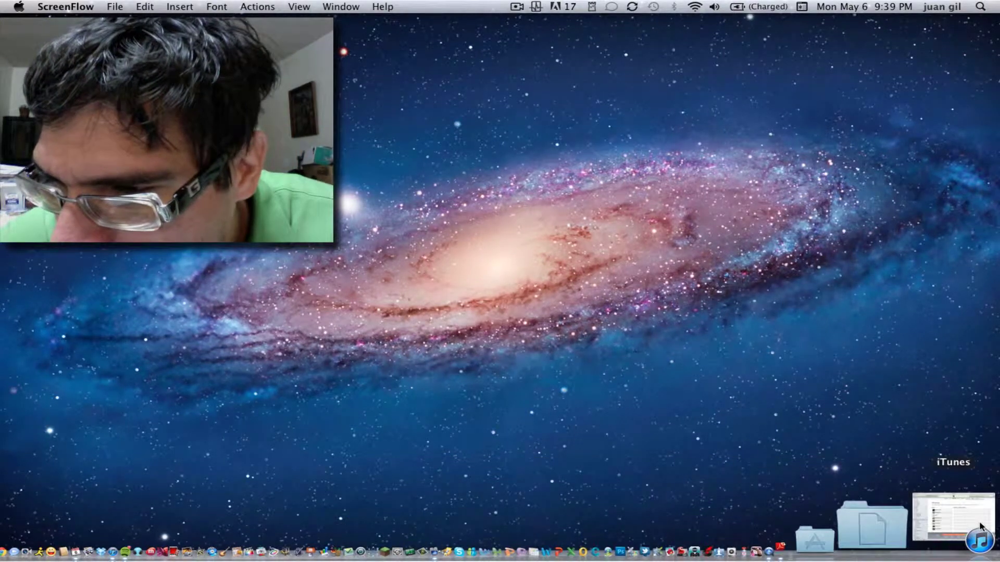
Step: Restore iTunes, choose Don't Apply for the pending iPhone settings, and show the iPhone's Summary page
left_click(974, 527)
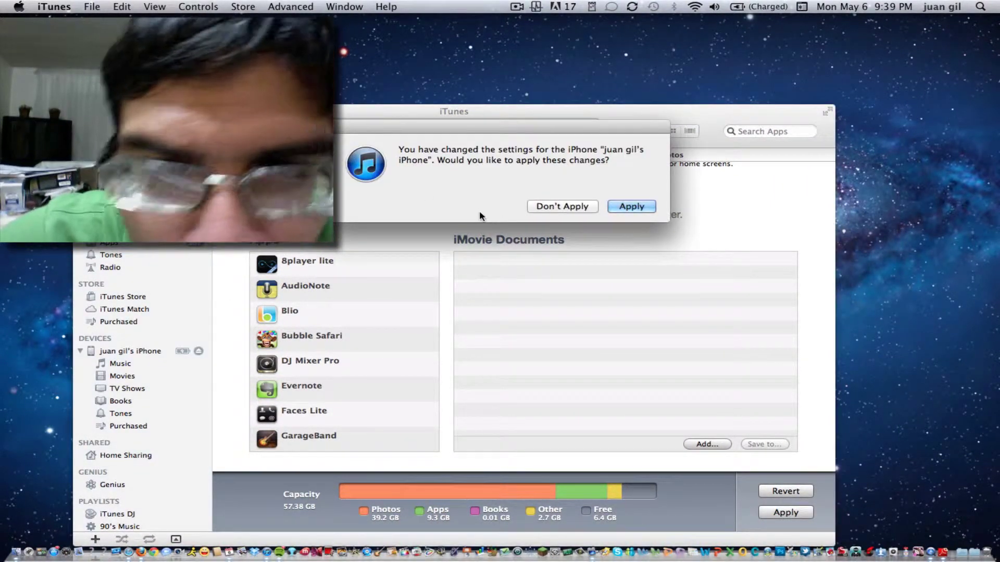
left_click(562, 207)
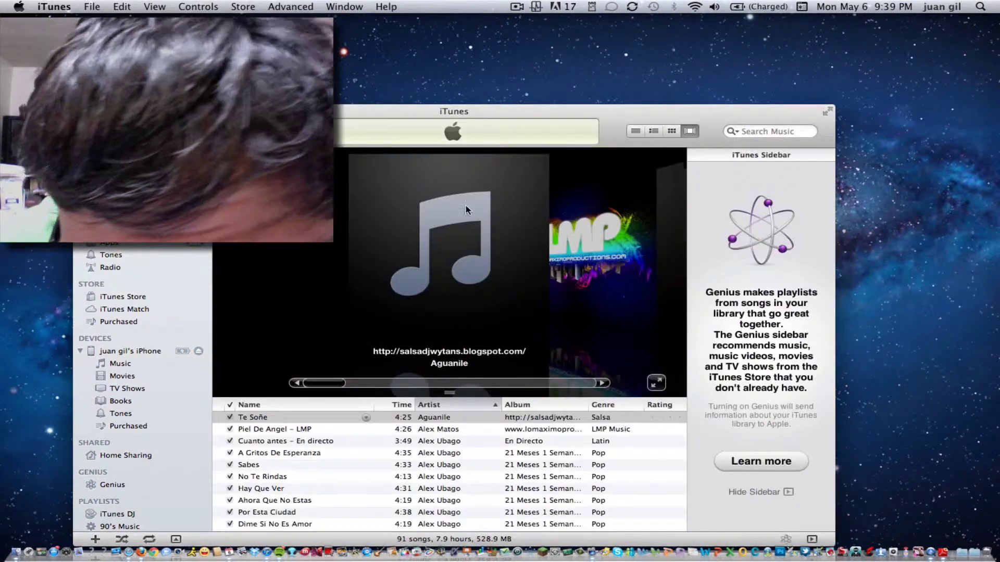
left_click(137, 352)
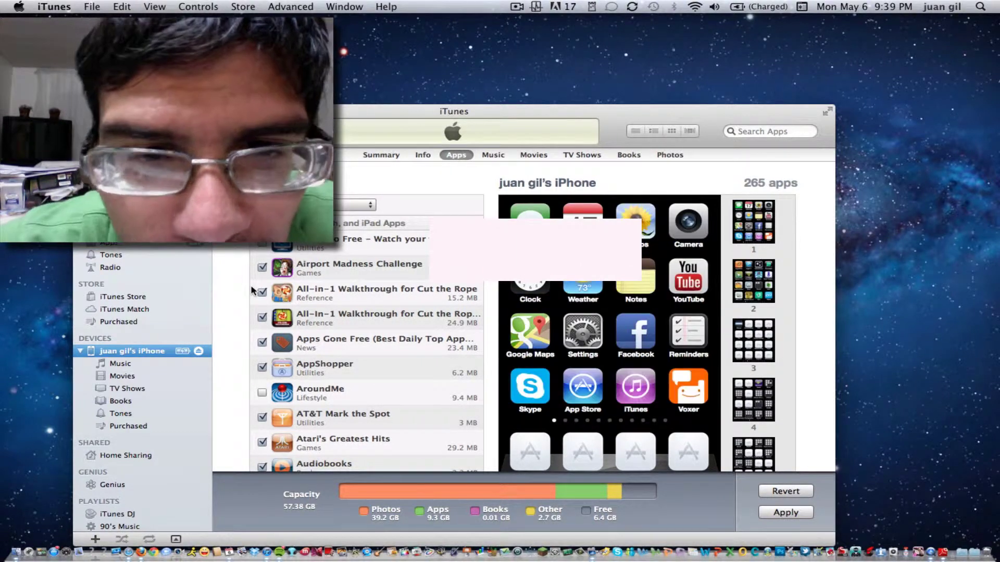
scroll(252, 291, "down", 4)
left_click(384, 156)
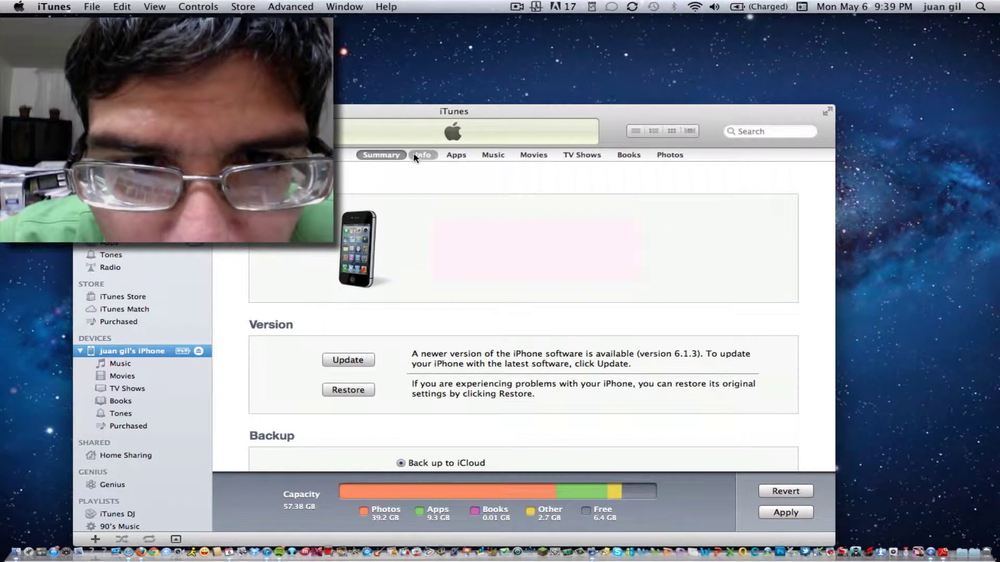
left_click(422, 155)
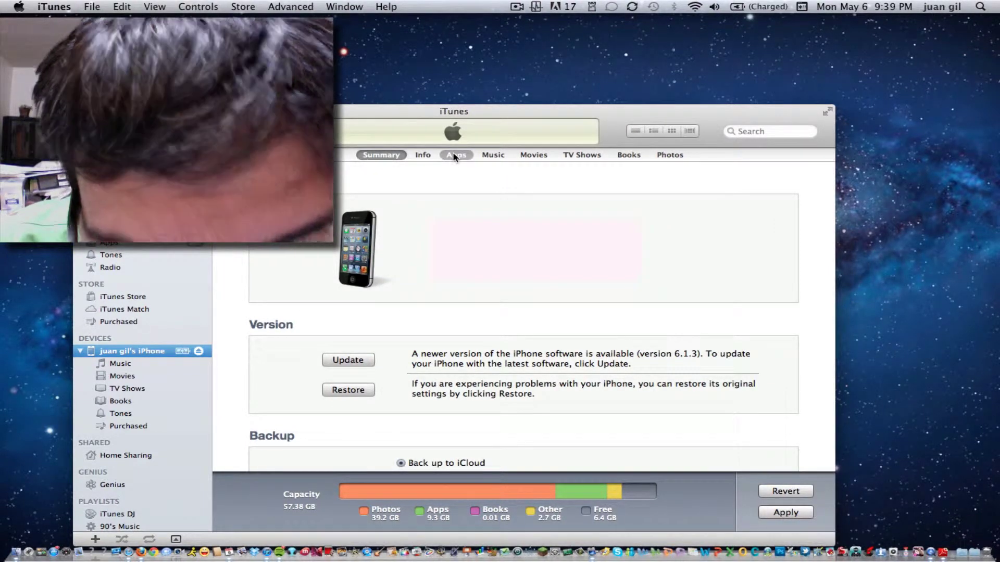
Step: On the iPhone's Apps page, select iMovie under File Sharing to see its empty Documents list
left_click(455, 155)
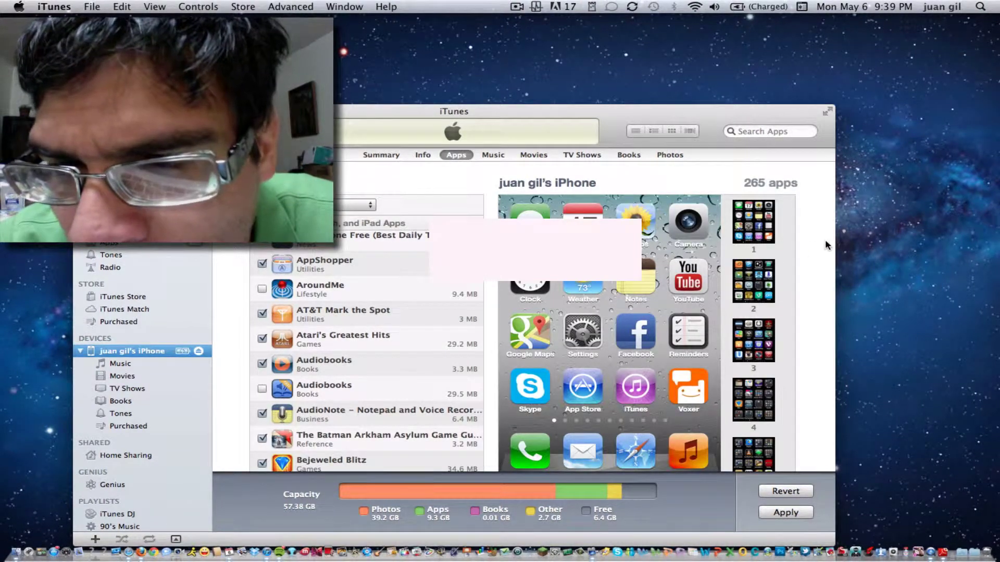
scroll(825, 241, "down", 10)
scroll(826, 242, "down", 2)
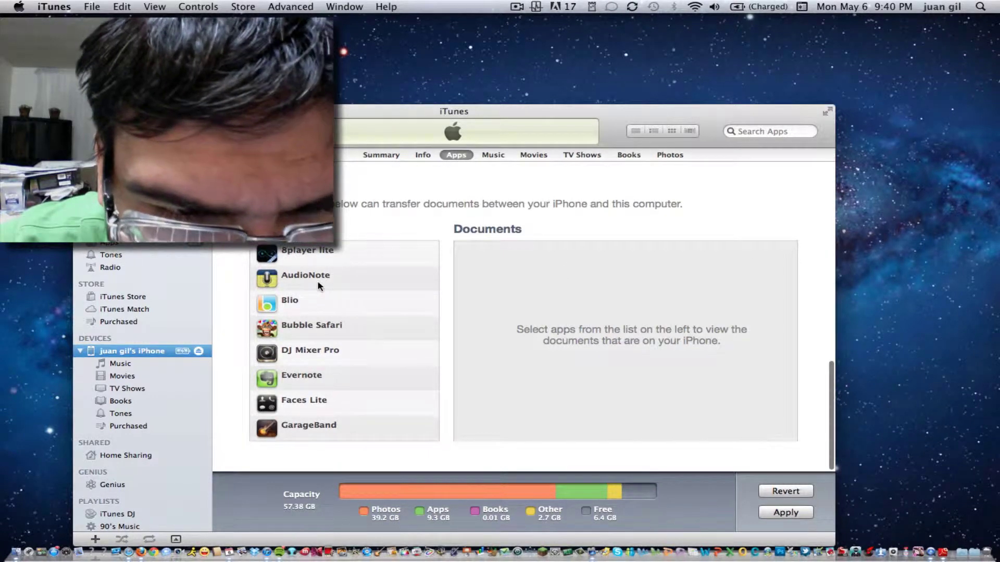
scroll(318, 285, "down", 4)
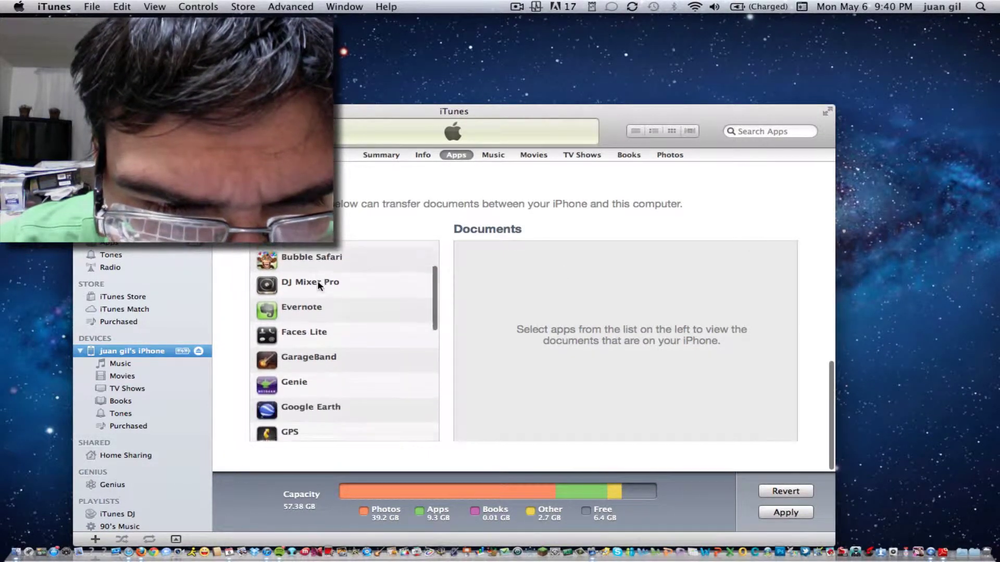
scroll(319, 285, "down", 1)
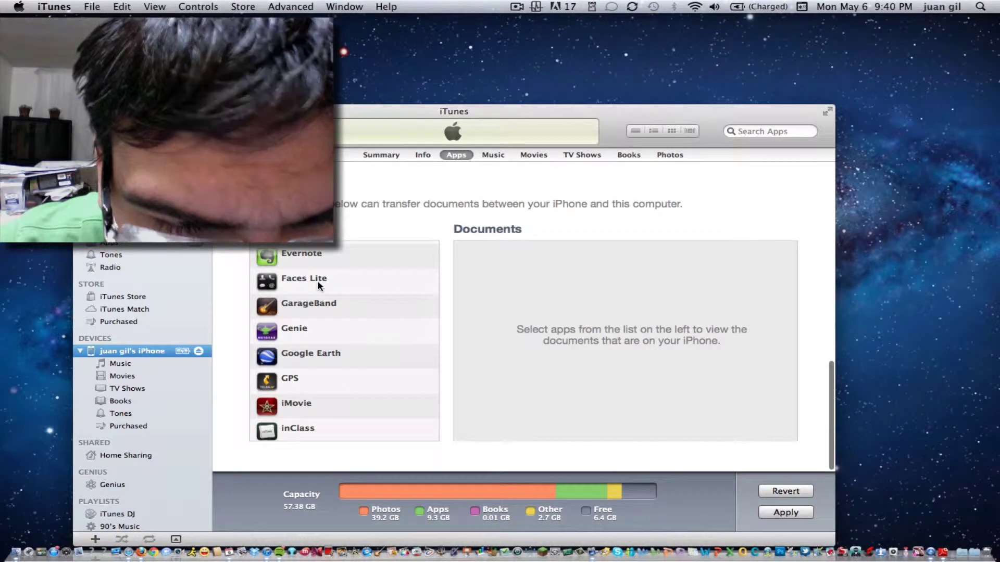
scroll(319, 285, "down", 1)
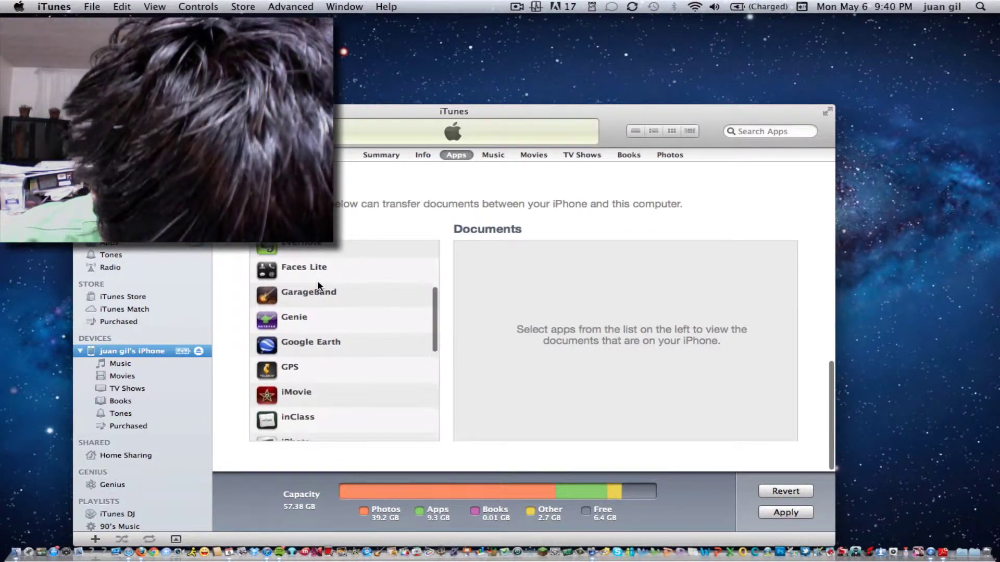
left_click(311, 396)
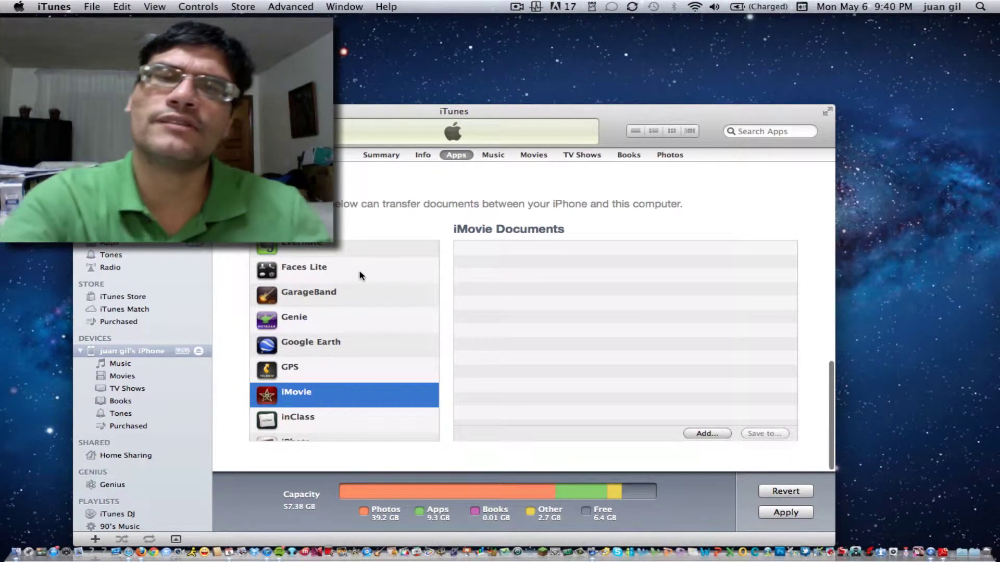
scroll(360, 276, "up", 3)
scroll(360, 275, "up", 3)
scroll(360, 275, "down", 10)
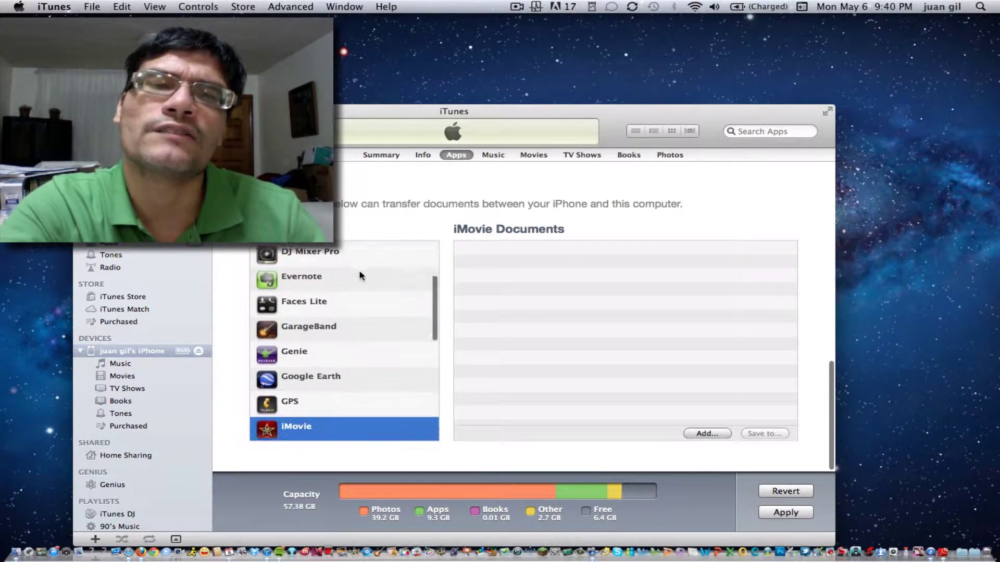
scroll(359, 272, "down", 1)
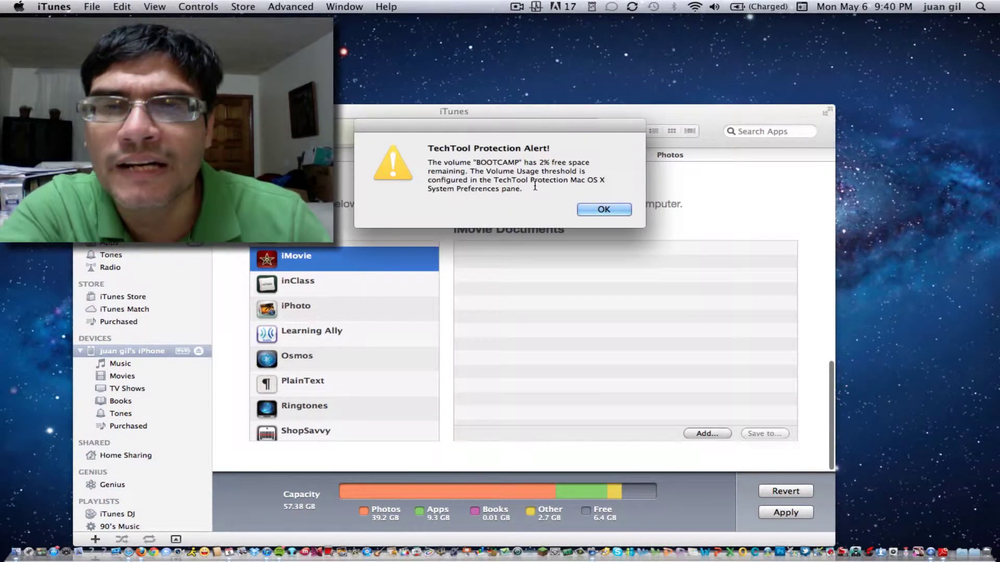
Step: Dismiss the TechTool low-disk-space alert and wait for the 49.6 MB iMovieMobile project to appear
left_click(604, 210)
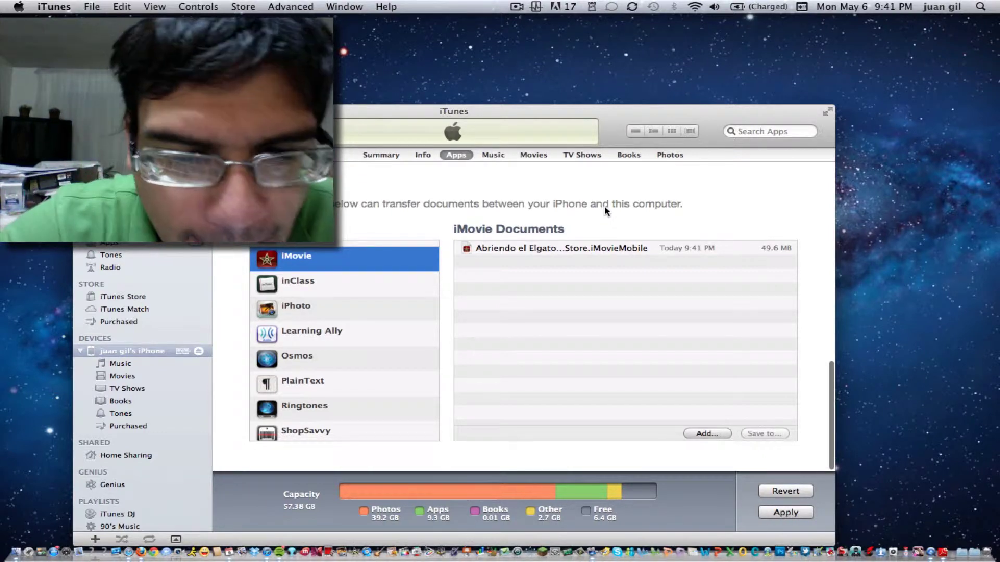
scroll(468, 427, "up", 1)
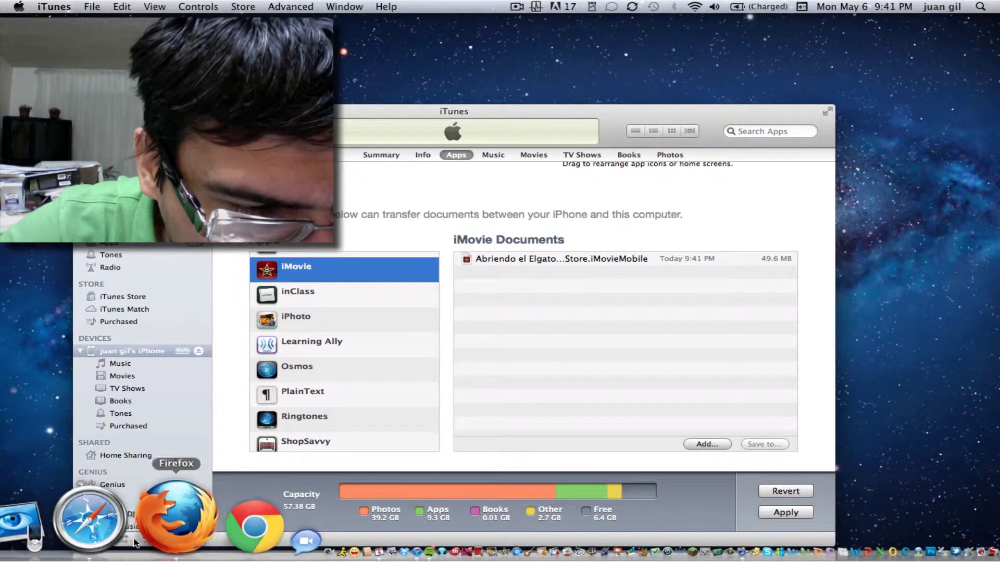
Step: In Safari, open Apple Support's iTunes section and scroll through it
left_click(134, 543)
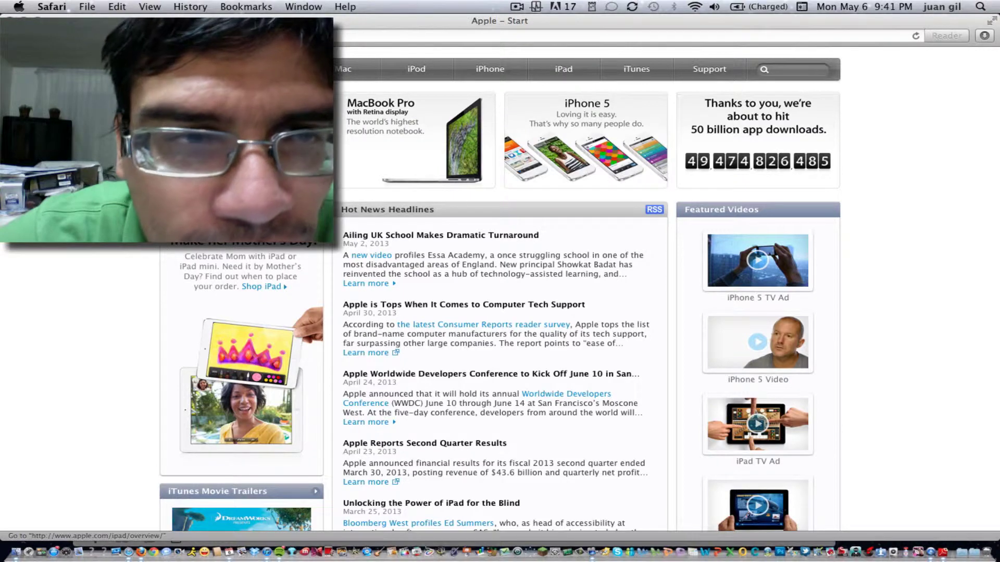
left_click(707, 72)
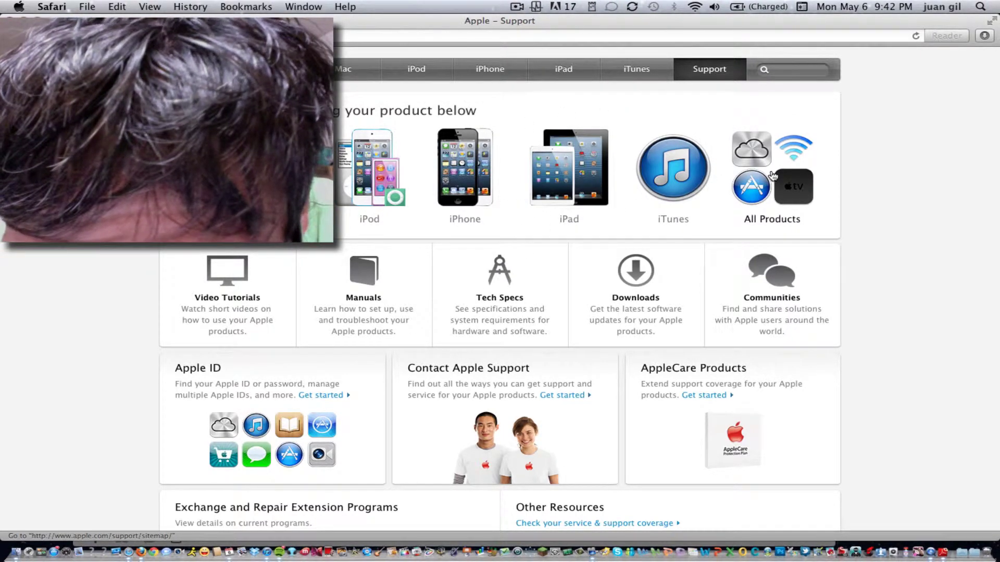
left_click(684, 161)
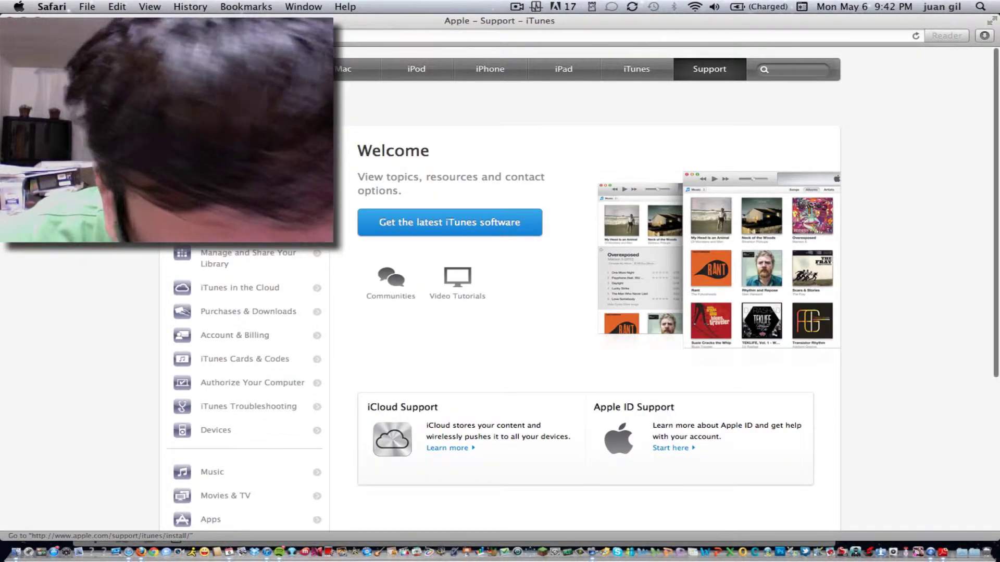
scroll(392, 166, "down", 1)
scroll(504, 293, "down", 3)
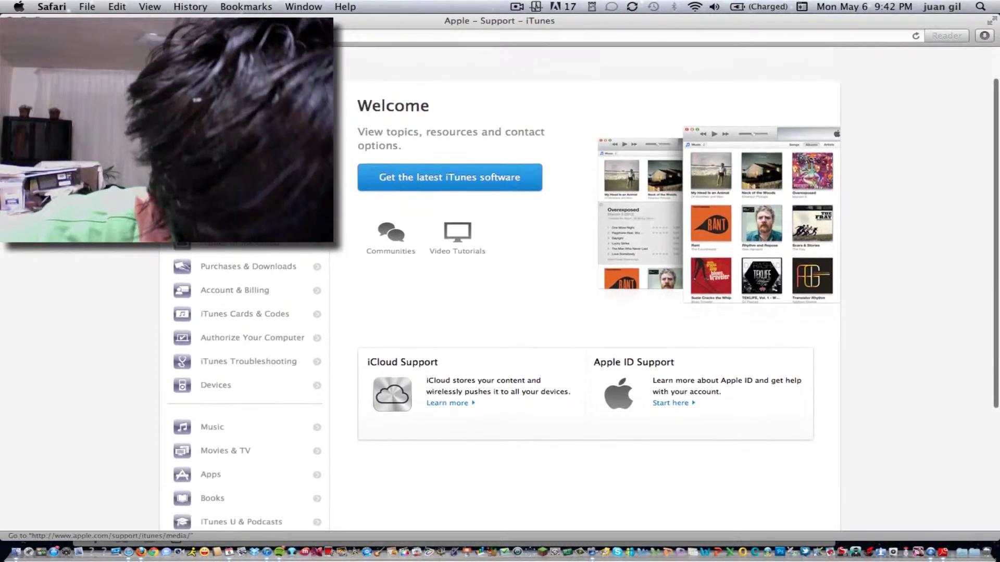
scroll(234, 208, "down", 3)
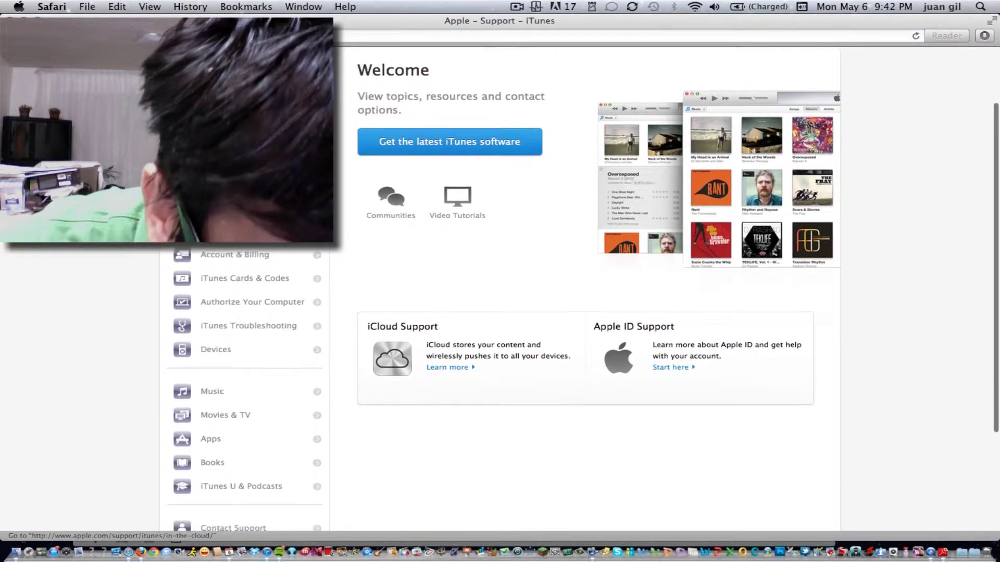
scroll(234, 219, "down", 1)
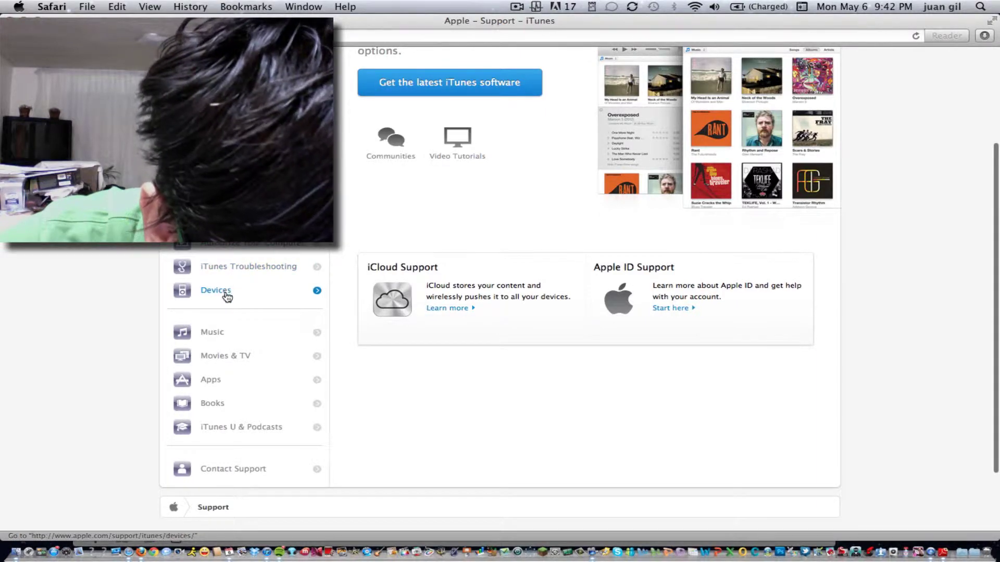
Step: Read through the iTunes Apps support topics, then go to the Apple home page
left_click(223, 379)
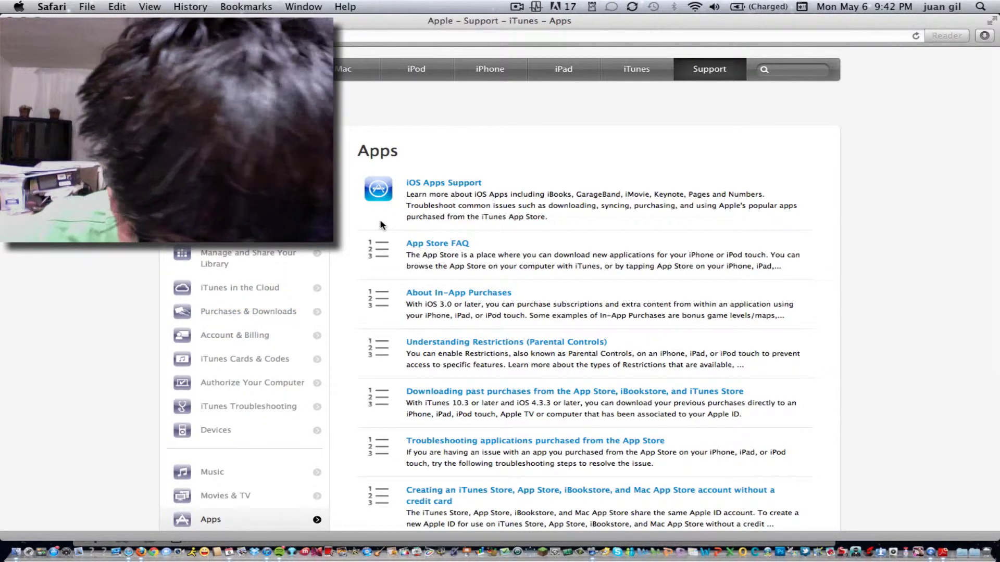
scroll(380, 225, "down", 3)
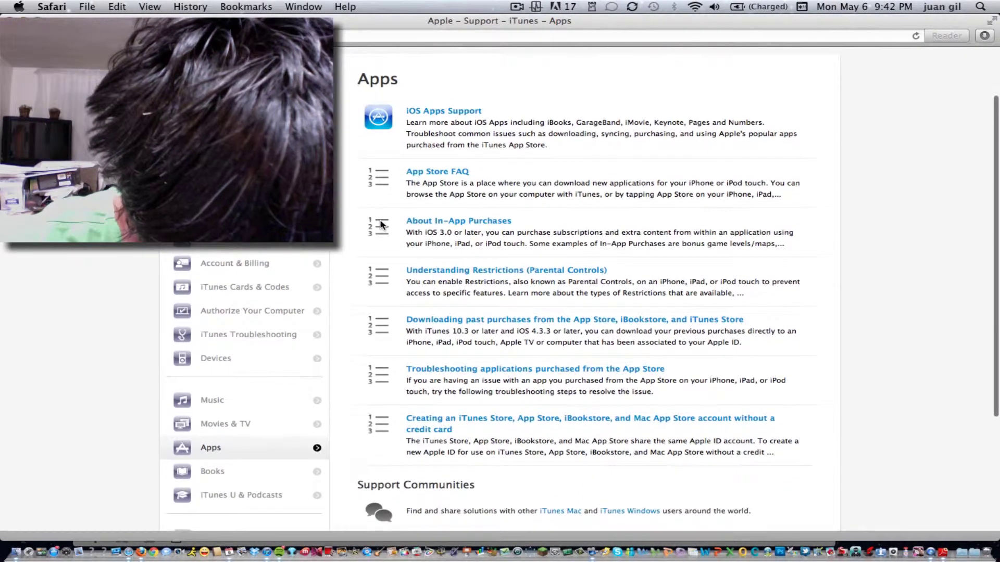
scroll(380, 225, "down", 3)
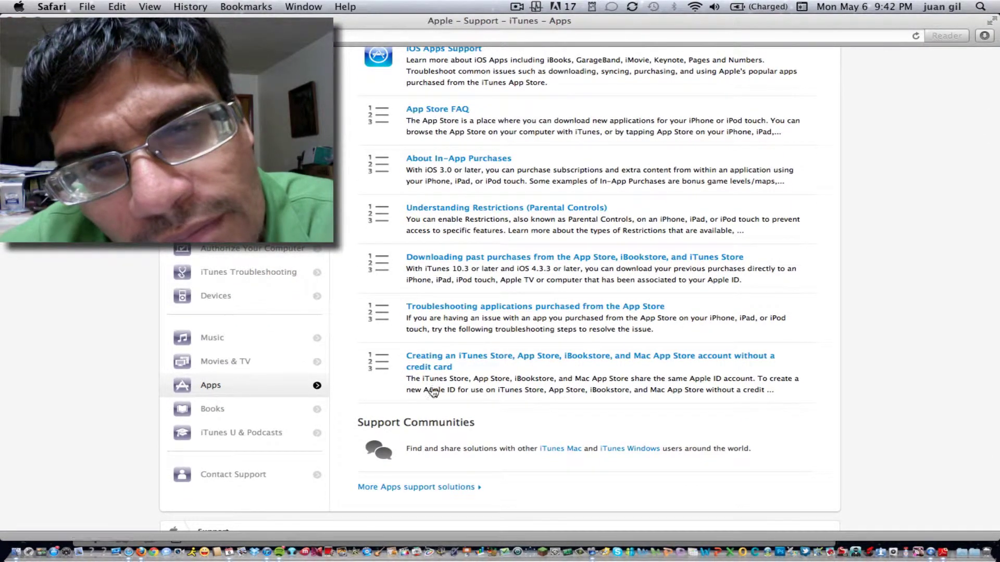
scroll(461, 134, "up", 5)
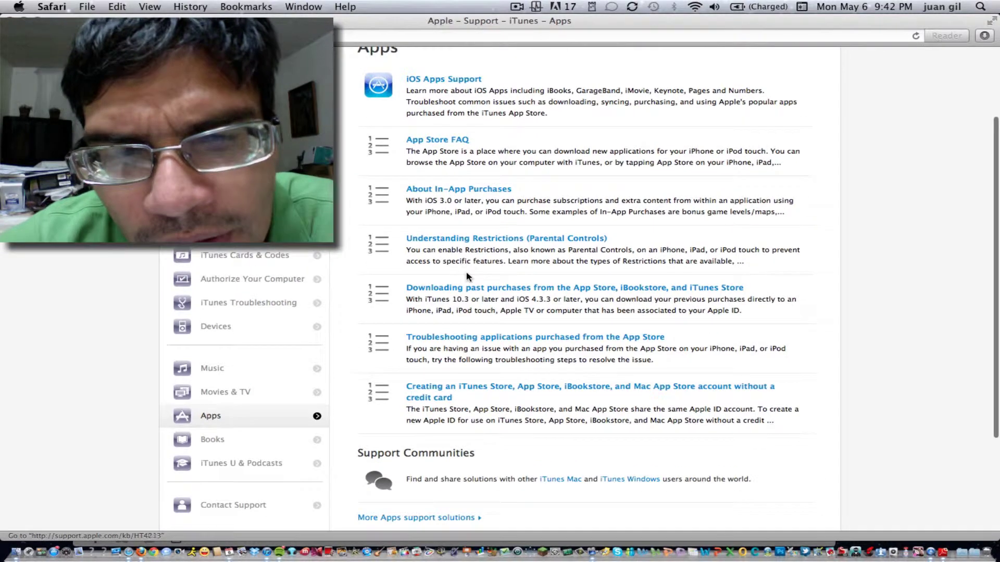
scroll(467, 277, "down", 8)
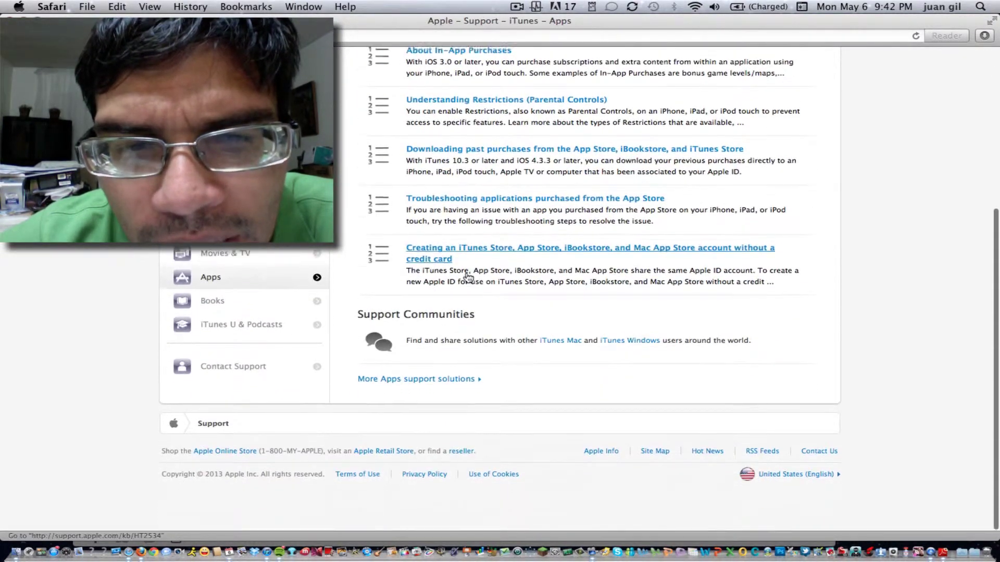
scroll(467, 279, "up", 8)
scroll(467, 279, "down", 1)
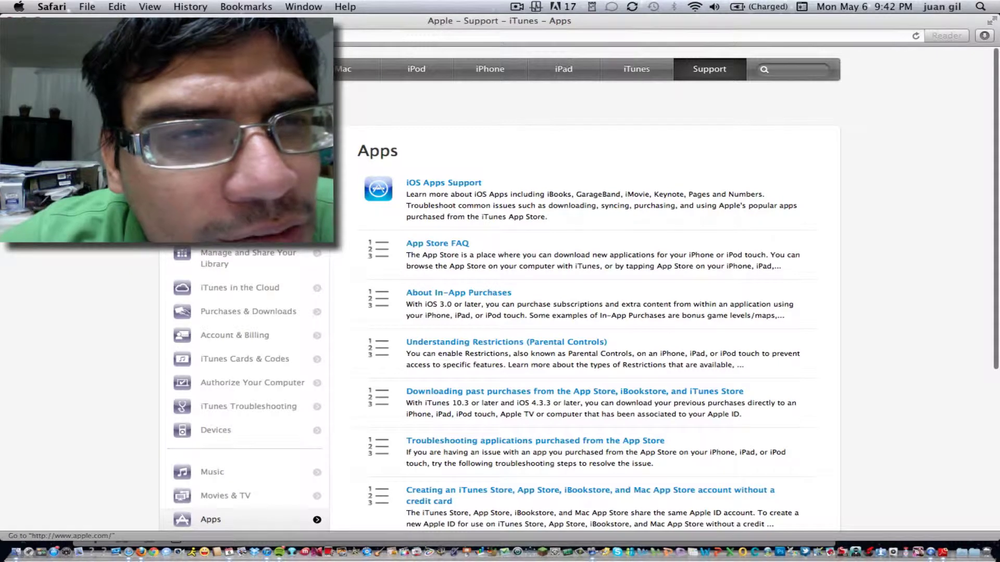
left_click(269, 69)
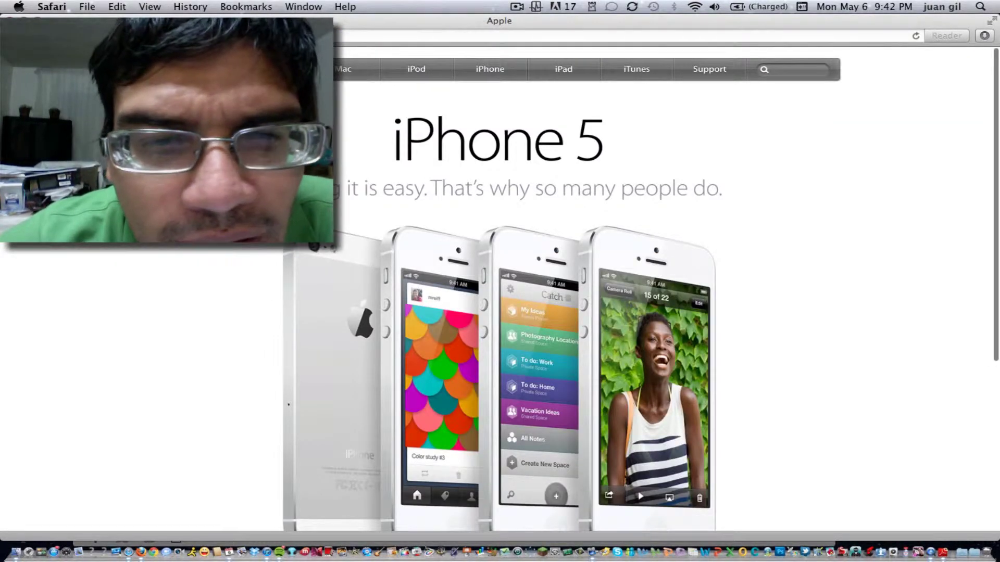
Step: Scroll the apple.com home page, then hide Safari to reveal the iTunes File Sharing window
scroll(640, 290, "down", 5)
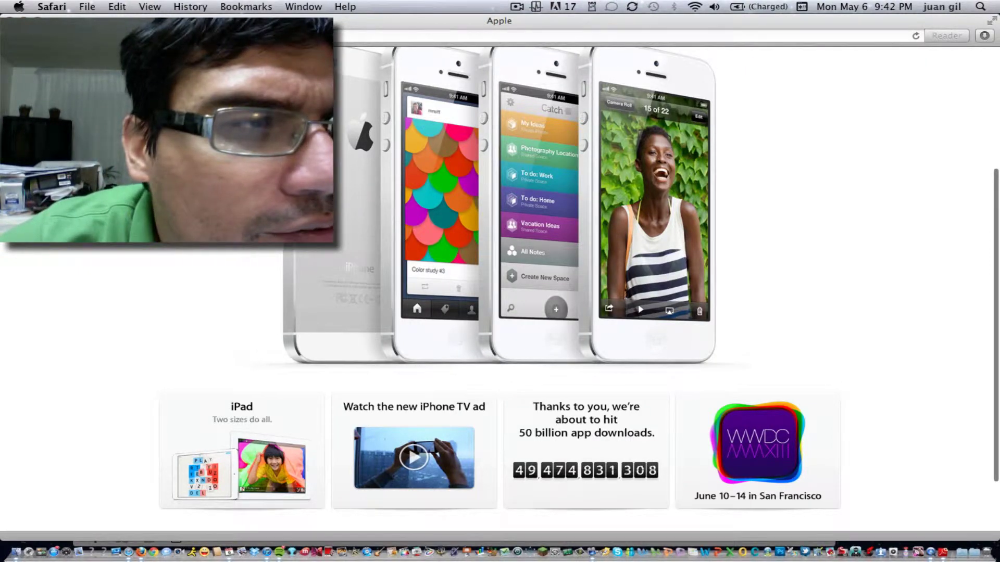
key("super+w")
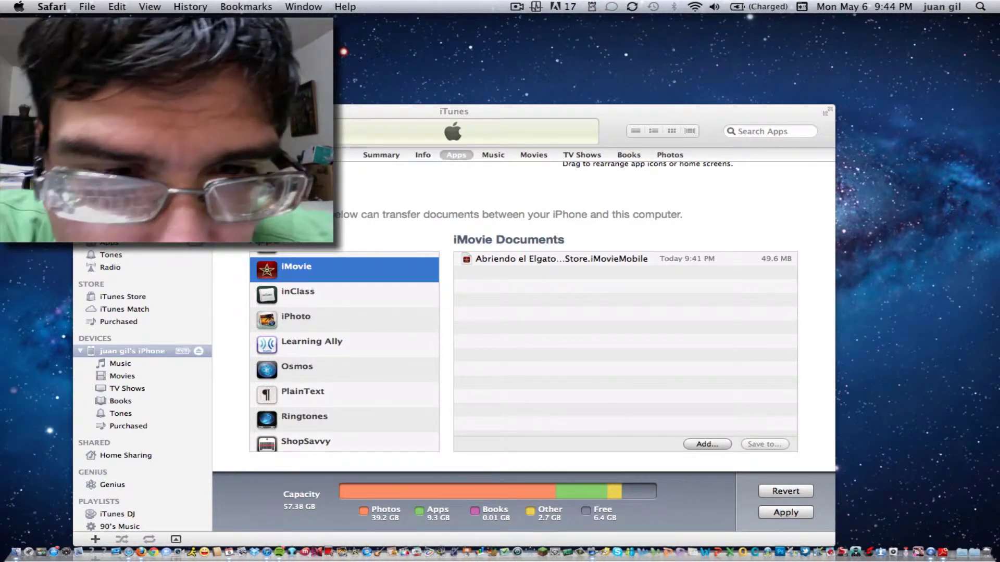
Step: Select the iMovie project in iMovie's shared documents and start saving it, with the chooser at Desktop
left_click(307, 302)
left_click(302, 291)
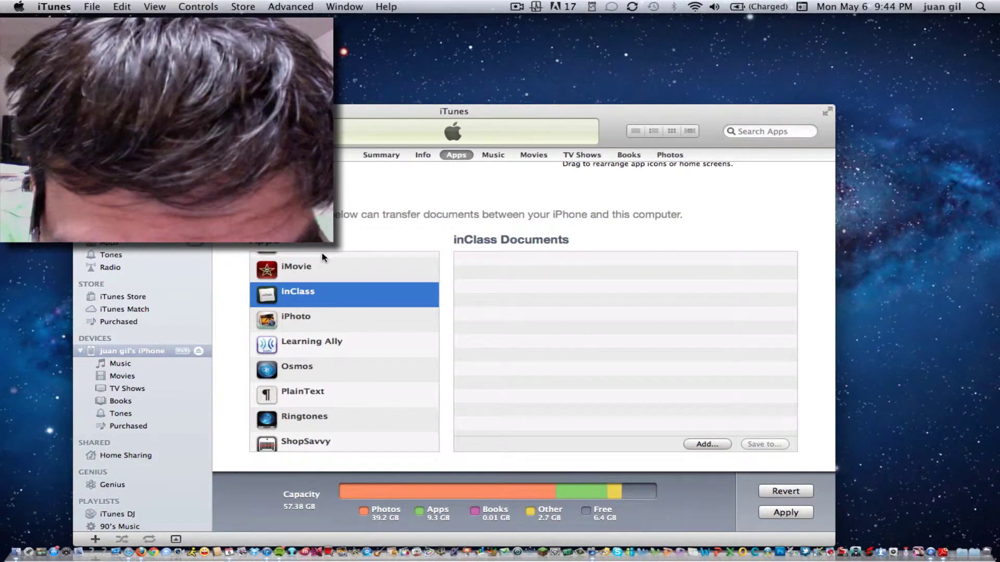
left_click(328, 260)
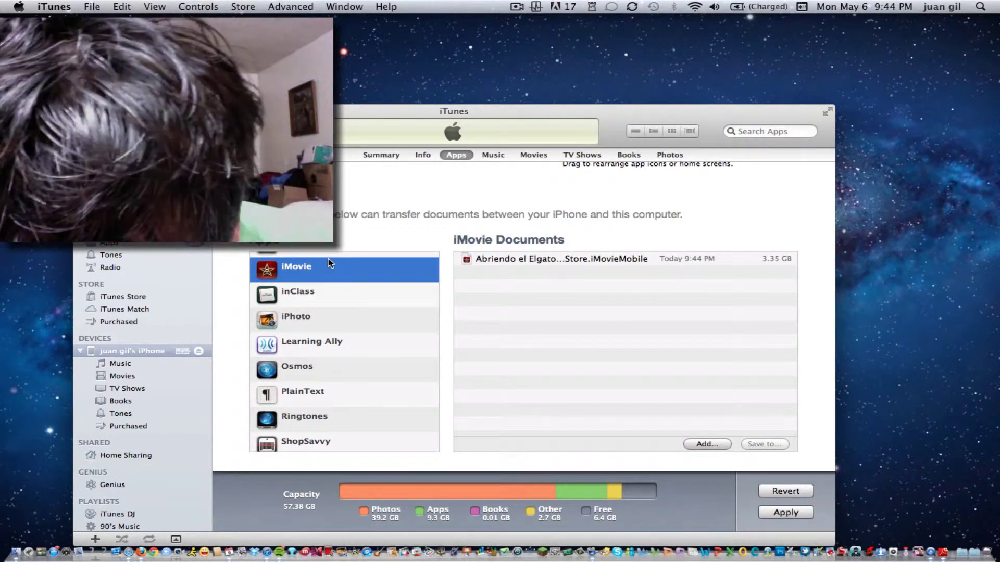
left_click(573, 261)
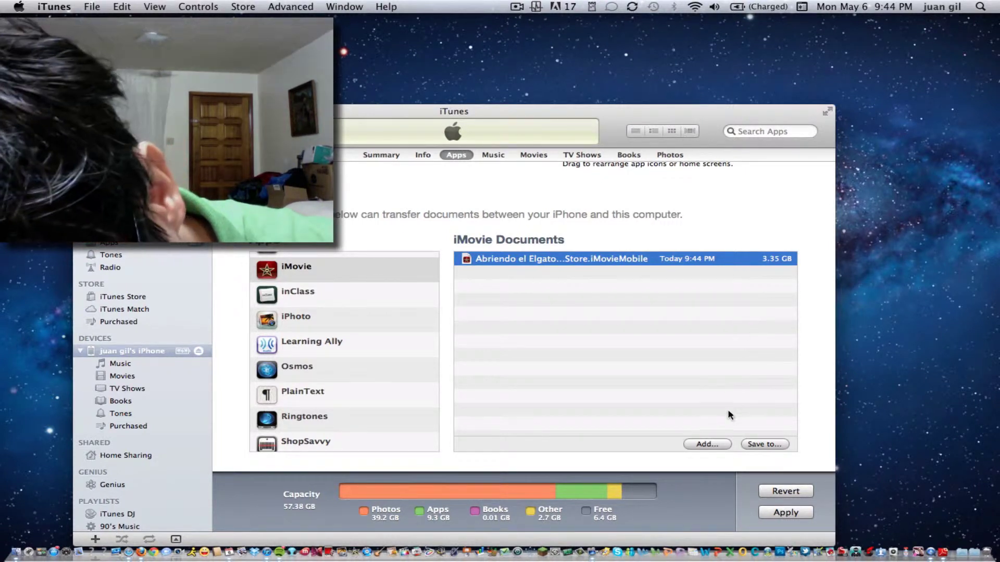
left_click(765, 445)
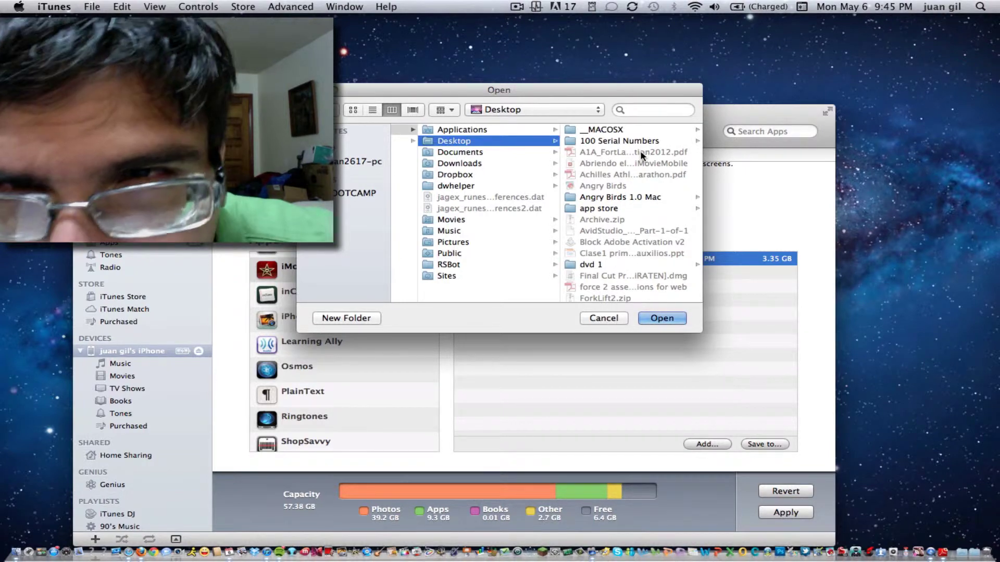
Step: Show desktop icons via ScreenFlow, cancel the Open dialog, dismiss the disk alert, and move iTunes down
left_click(518, 7)
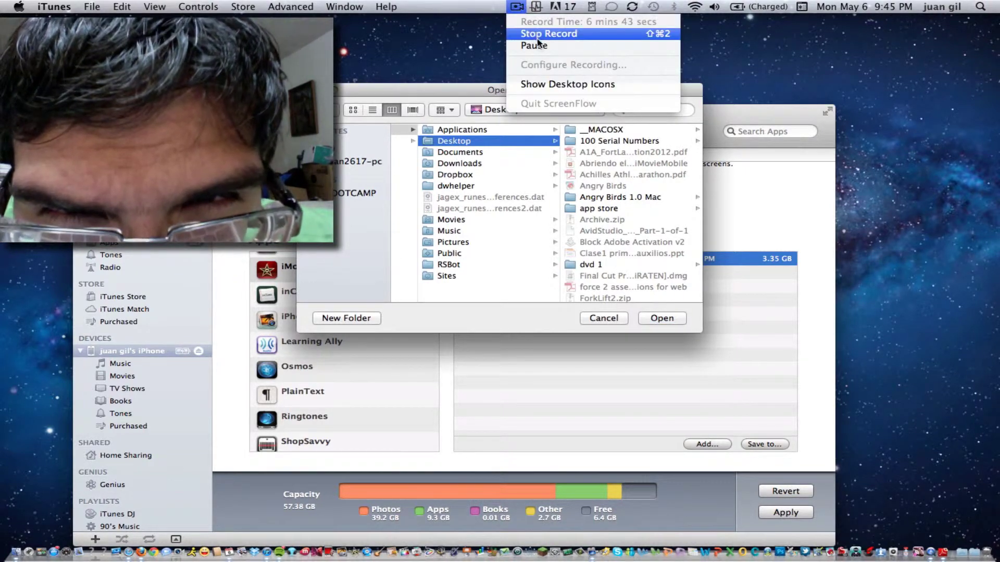
left_click(554, 84)
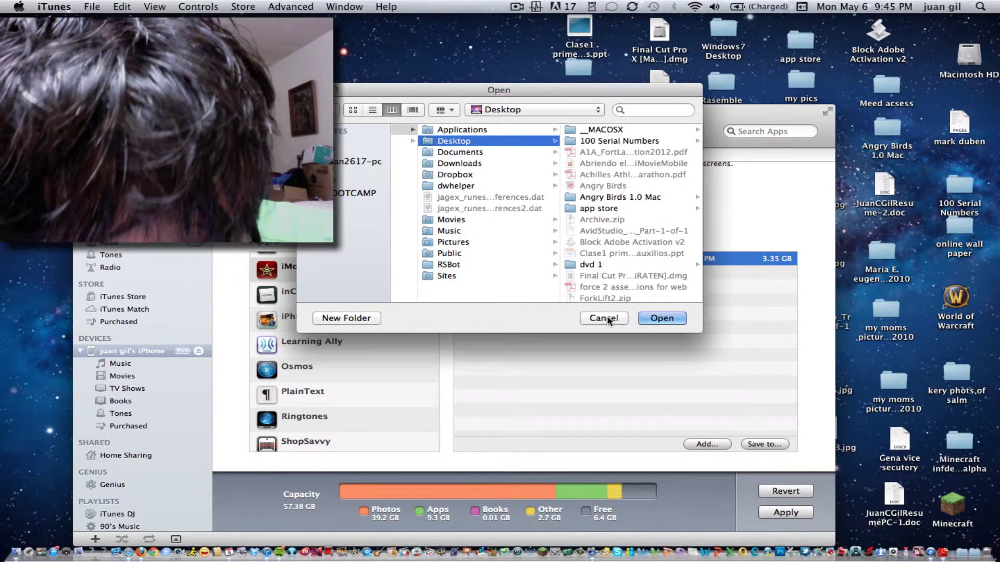
left_click(604, 319)
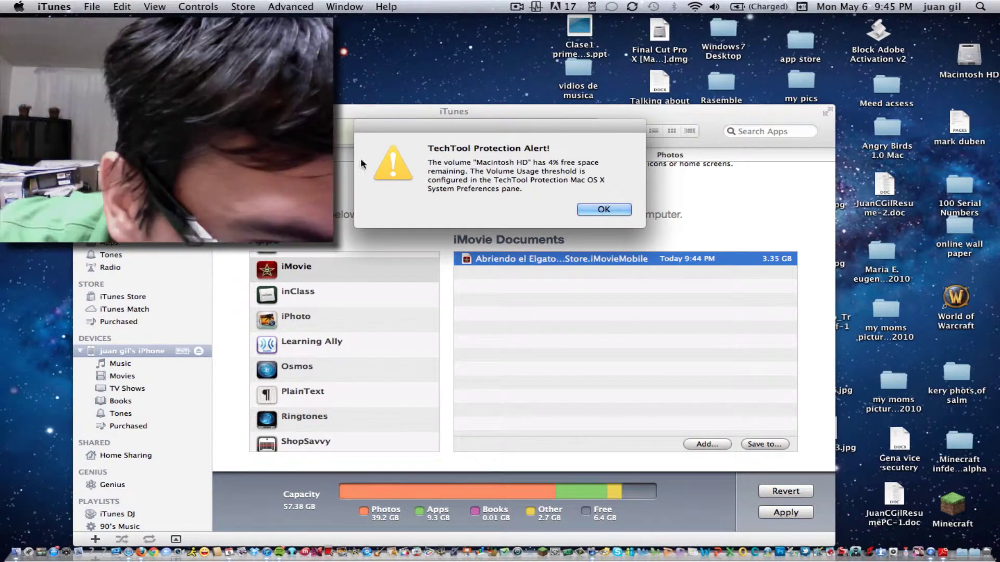
left_click(604, 209)
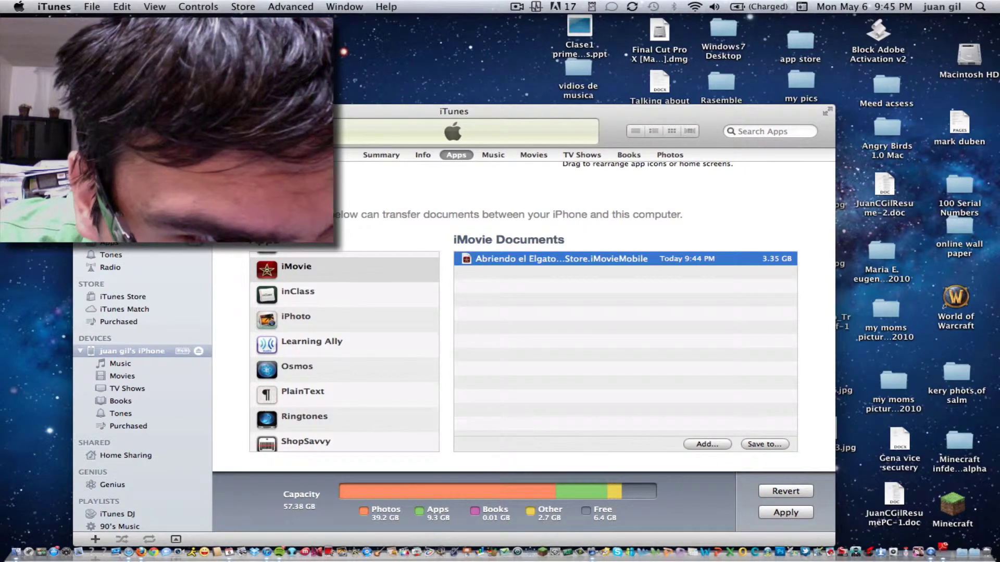
left_click_drag(190, 112, 220, 384)
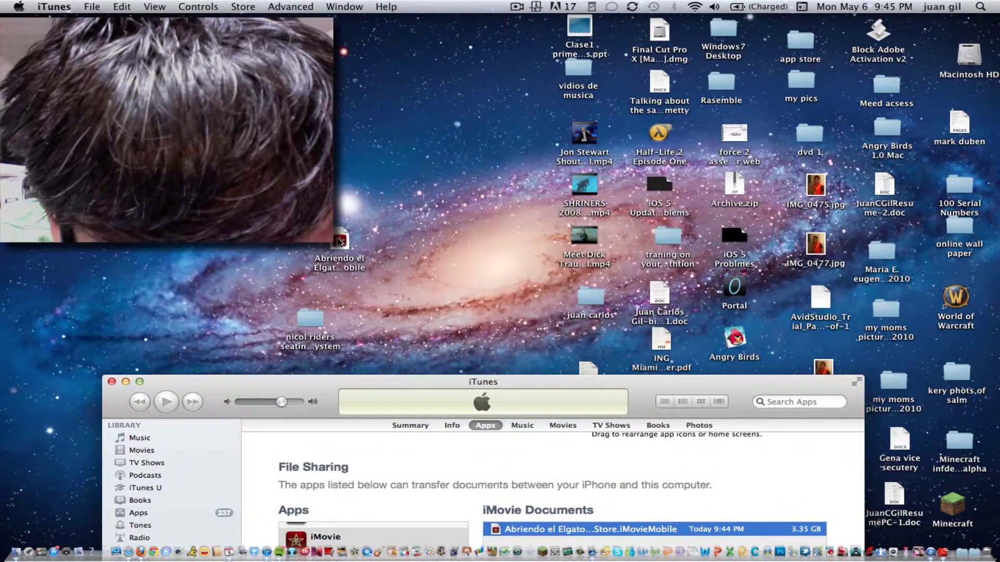
Step: Place the 'Abriendo el Elgato…Store.iMovieMobile' project near the desktop's top-left, then move iTunes back up
left_click_drag(340, 241, 346, 130)
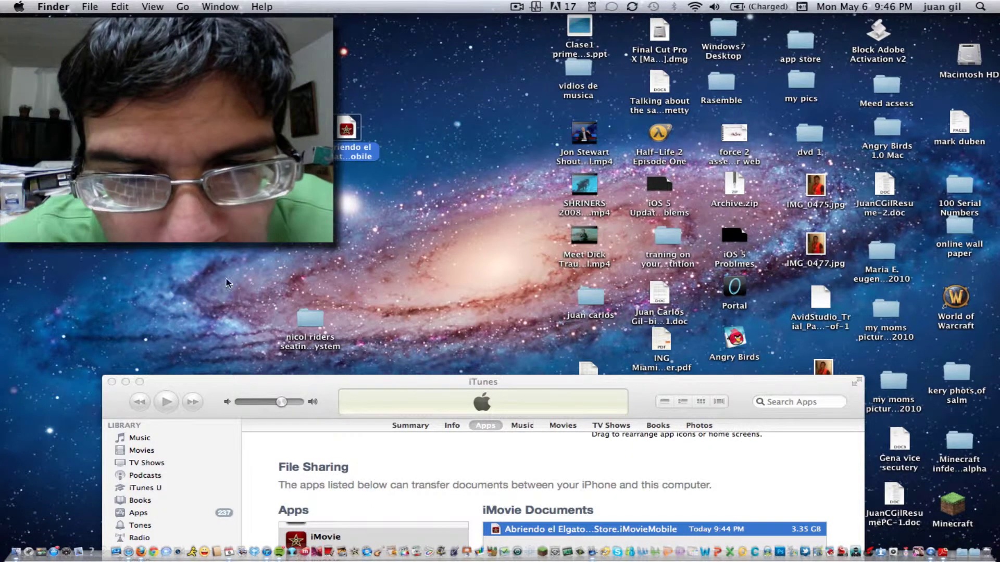
left_click(406, 385)
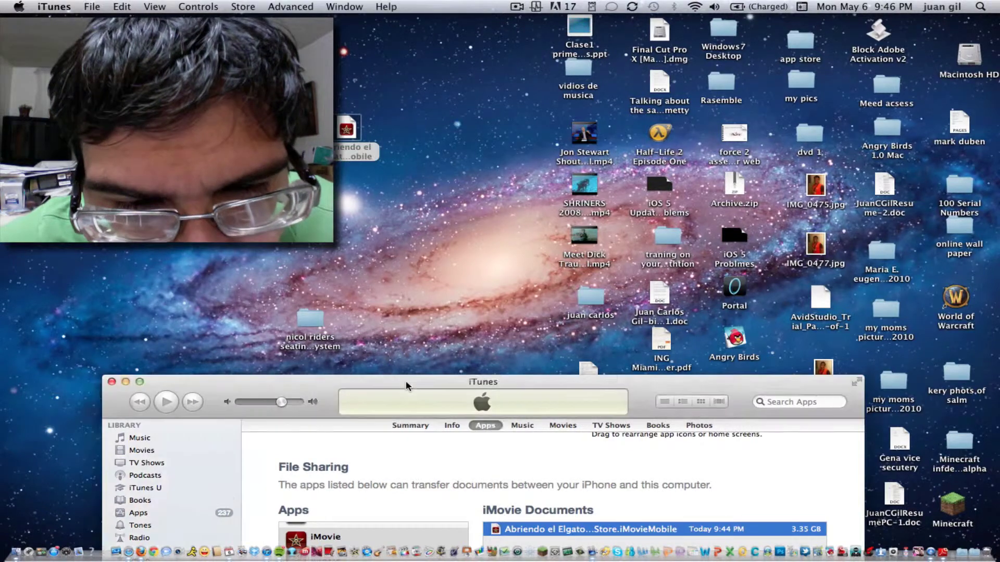
left_click_drag(406, 385, 243, 237)
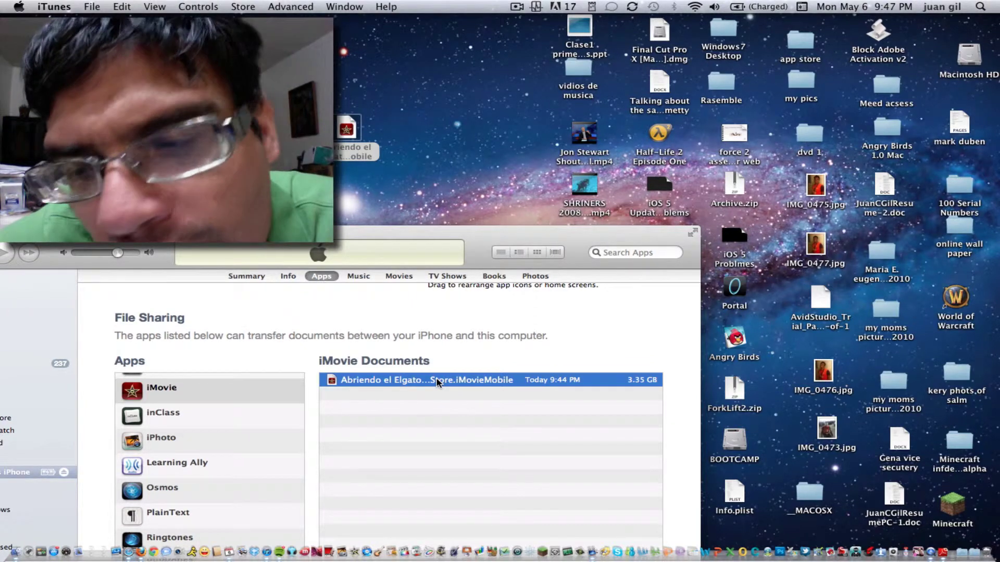
Step: Delete the selected project from the iPhone's iMovie Documents, confirm, and move the iTunes window up-right
key("Delete")
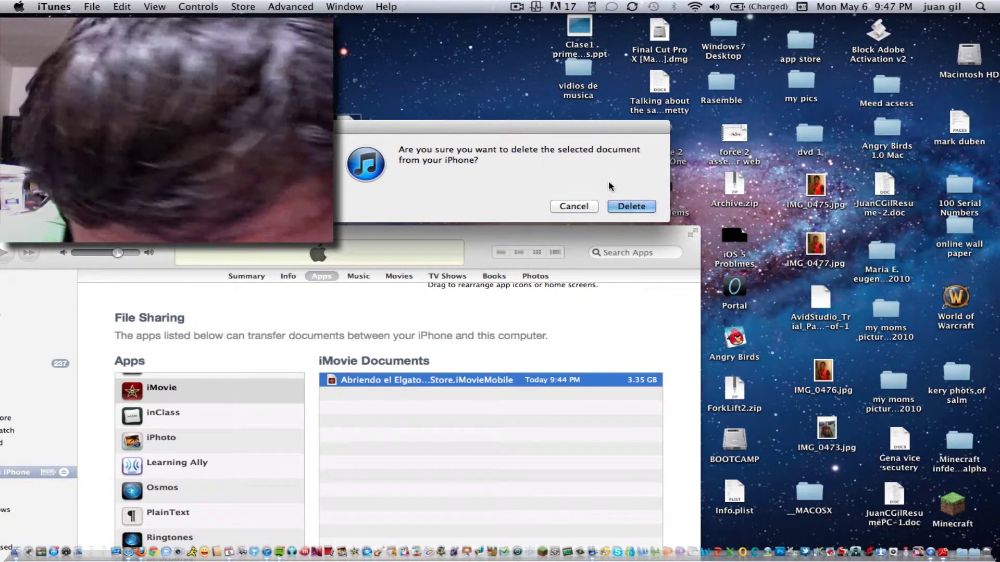
left_click(628, 206)
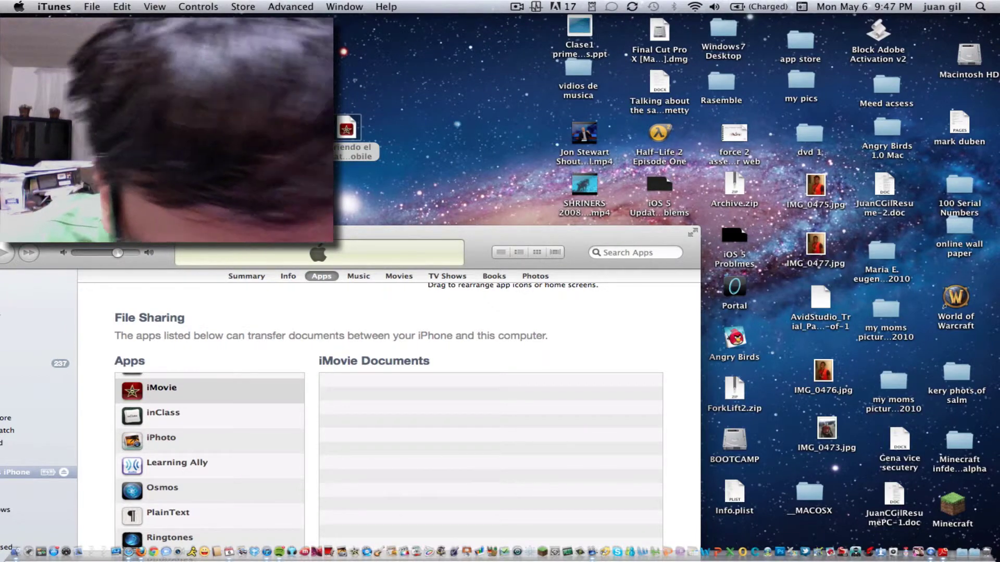
left_click_drag(246, 234, 447, 182)
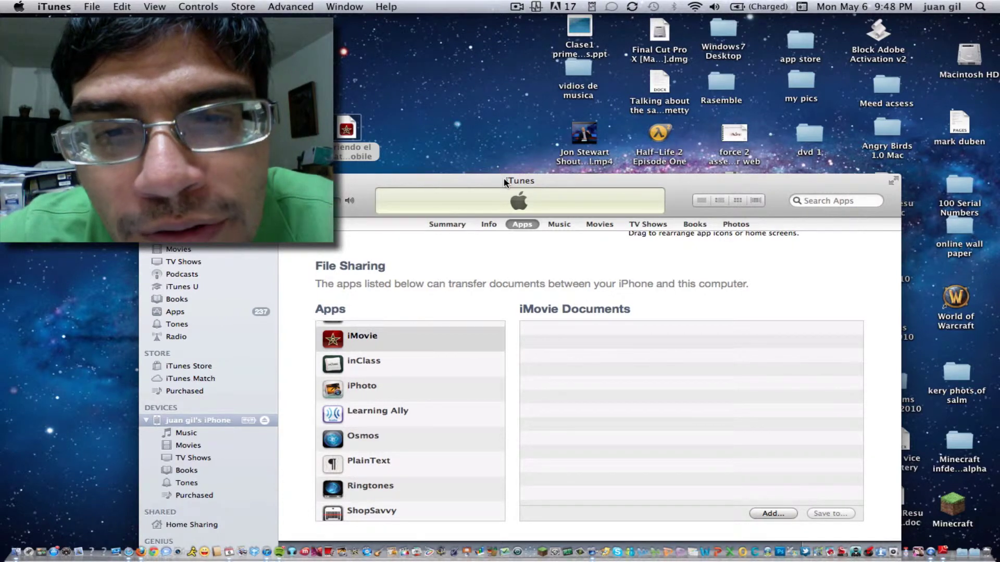
Step: Switch to the iPhone's Summary page, which shows software update 6.1.3 available
left_click(446, 224)
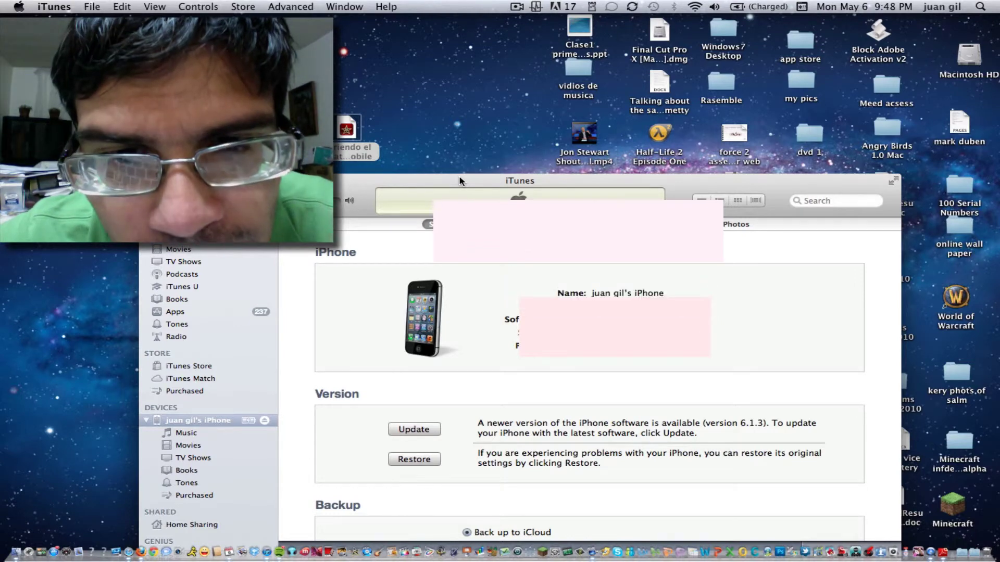
Step: Lower the iTunes window to the bottom of the screen, then pause the ScreenFlow recording
left_click_drag(459, 180, 407, 91)
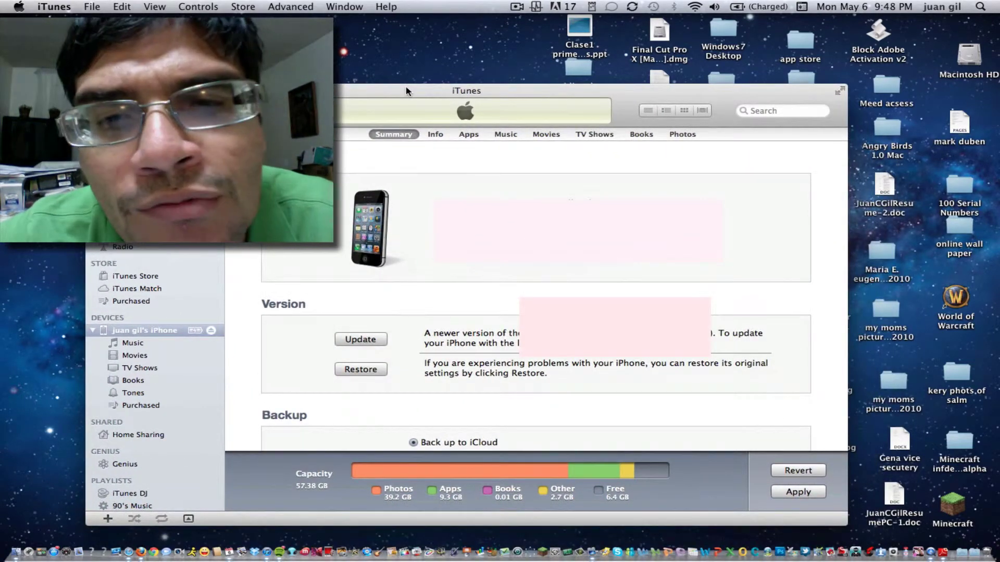
left_click_drag(407, 91, 438, 365)
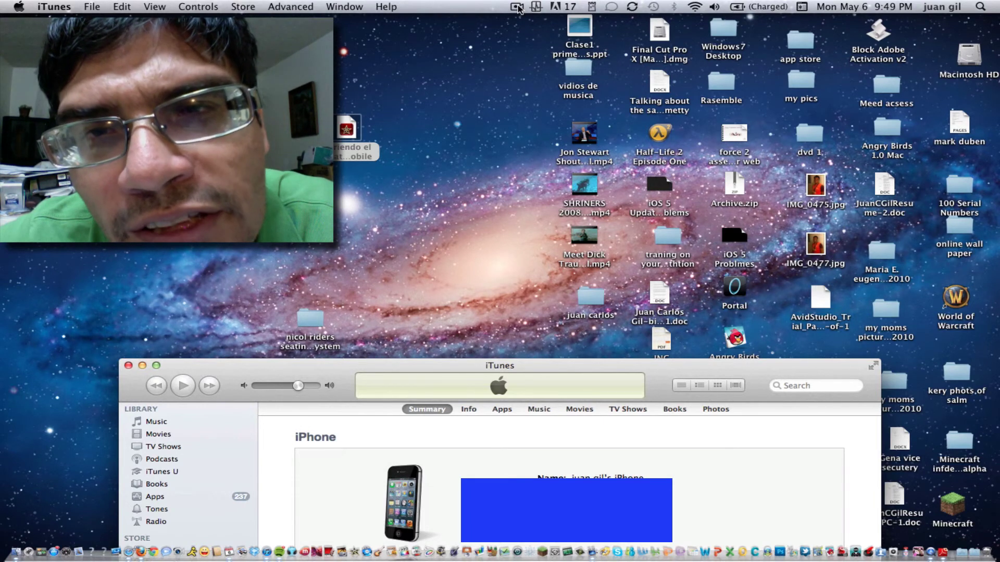
left_click(518, 7)
left_click(533, 46)
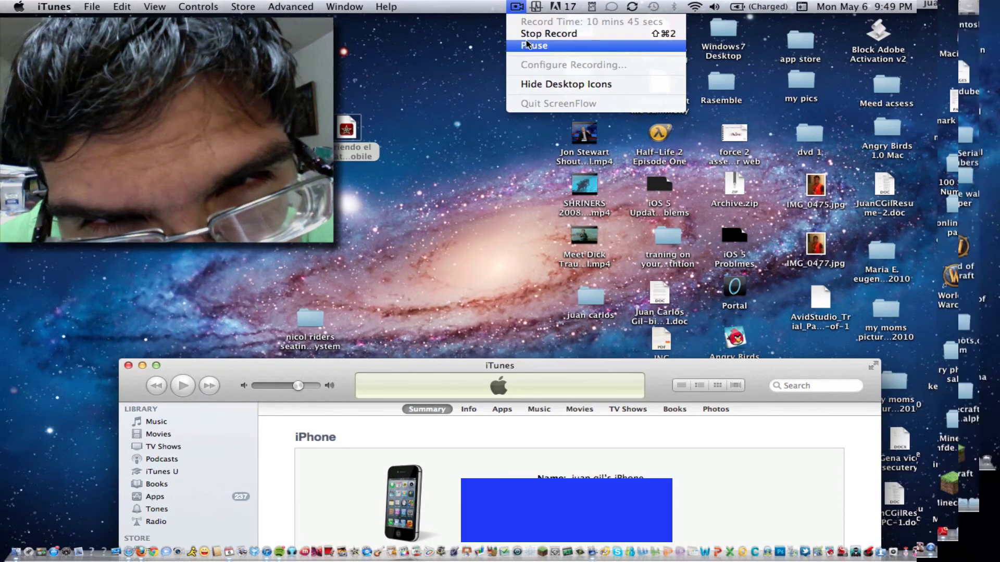